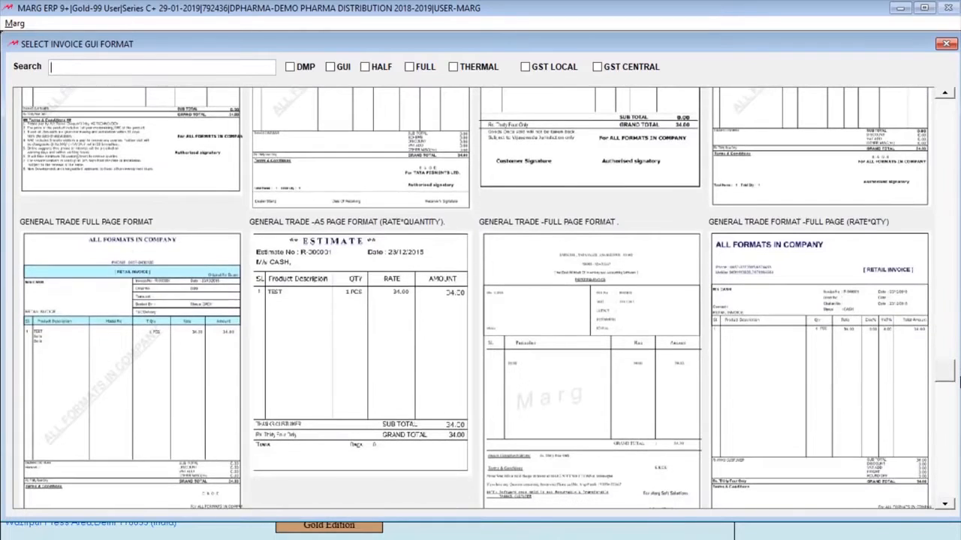
Look through the full-page general trade previews in the invoice GUI format gallery
{"action": "scroll", "coordinate": [956, 439], "scroll_direction": "down", "scroll_amount": 5}
{"action": "scroll", "coordinate": [956, 435], "scroll_direction": "down", "scroll_amount": 4}
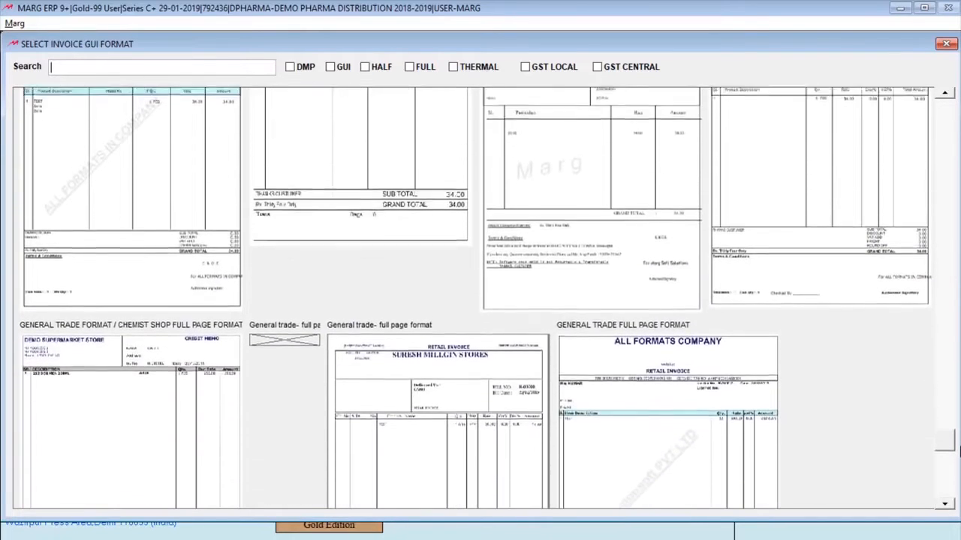
{"action": "scroll", "coordinate": [956, 484], "scroll_direction": "down", "scroll_amount": 1}
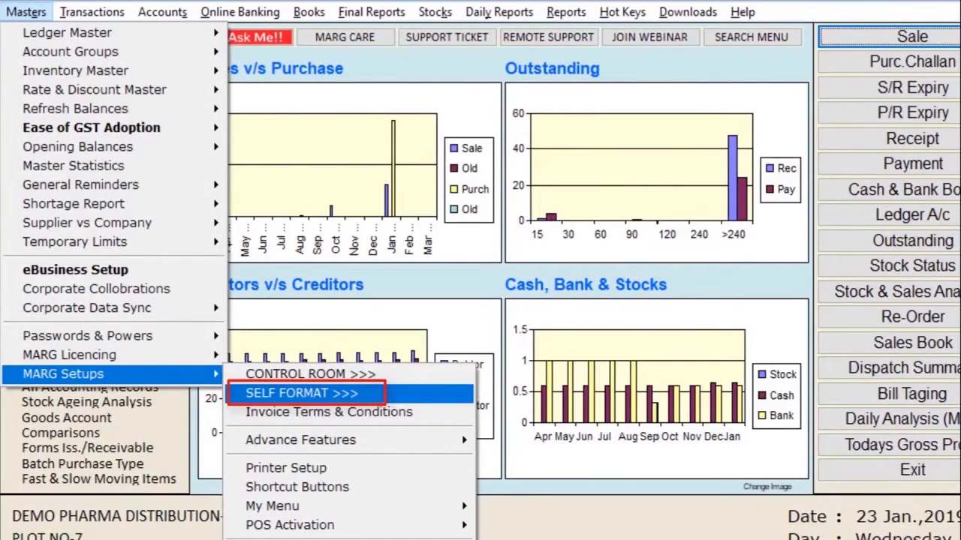
Open the self-format options and view the GUI invoice formats and the default invoice formats
{"action": "key", "text": "Return"}
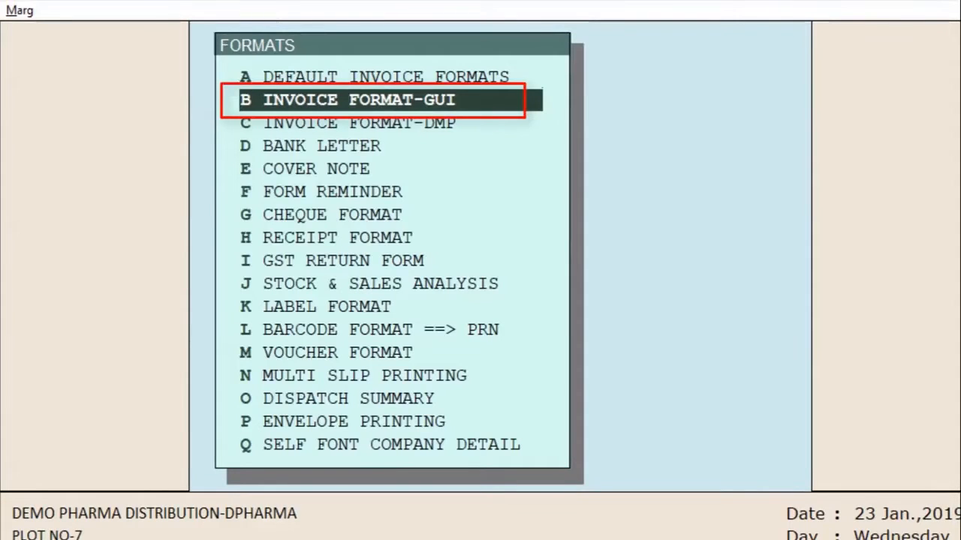
{"action": "key", "text": "Return"}
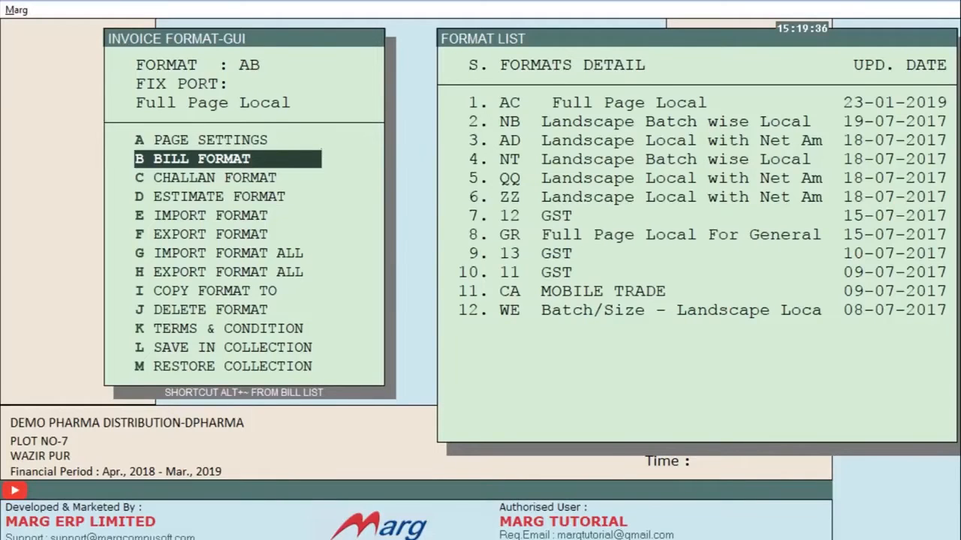
{"action": "key", "text": "Escape"}
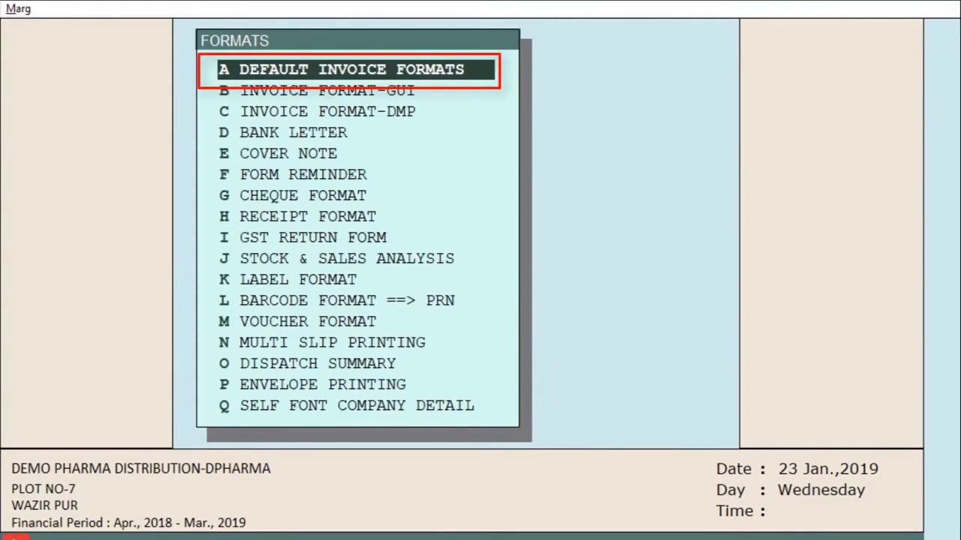
{"action": "key", "text": "Return"}
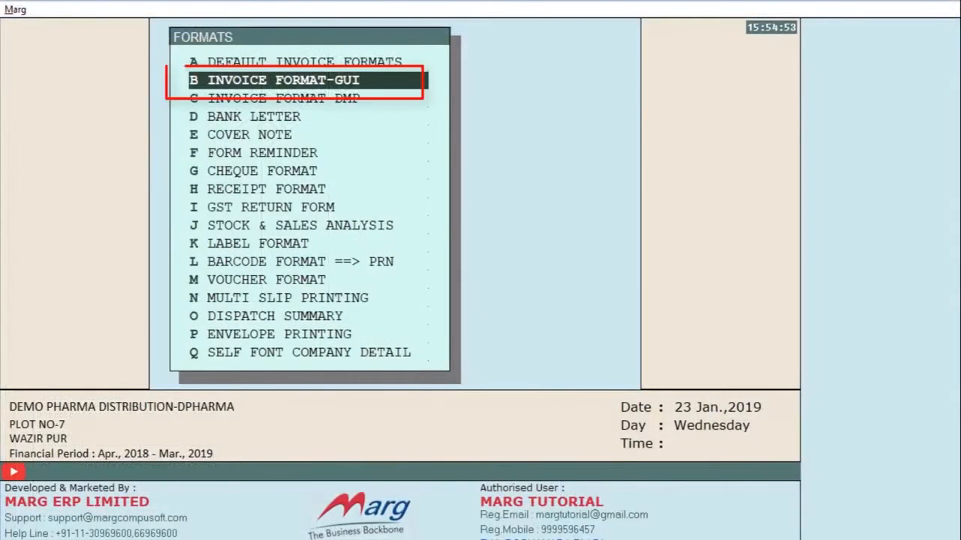
Open the header of GUI bill format AB and begin a .DRAWPICTURE( command in the Company Logo section
{"action": "key", "text": "Return"}
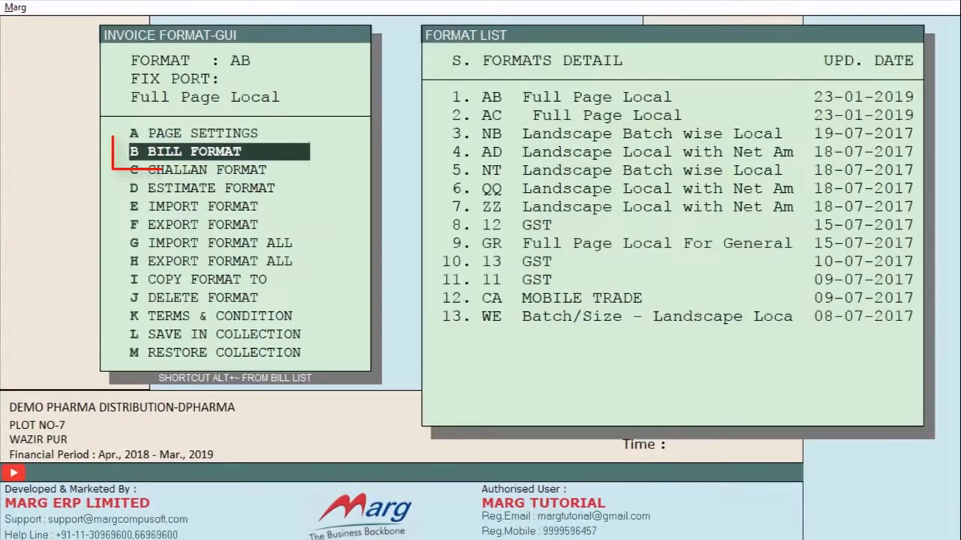
{"action": "key", "text": "Return"}
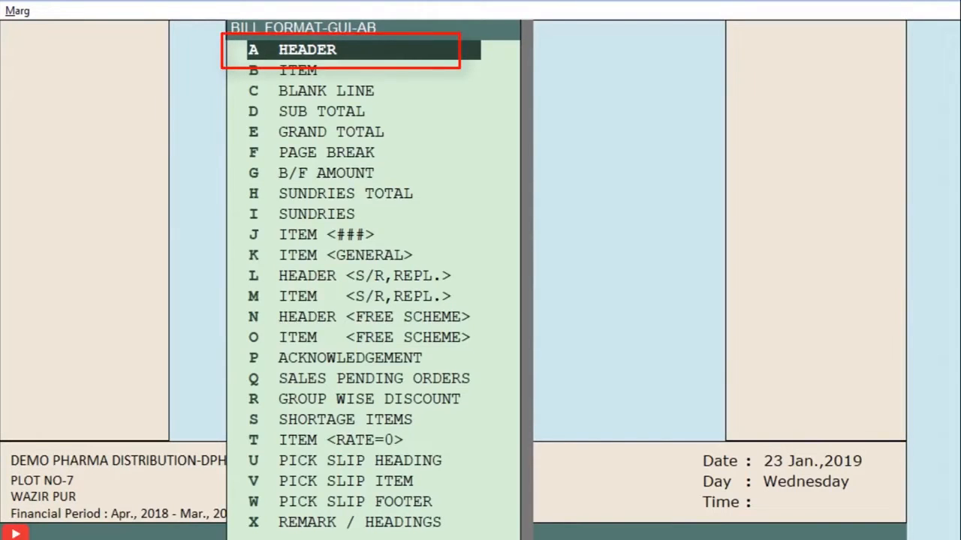
{"action": "key", "text": "Return"}
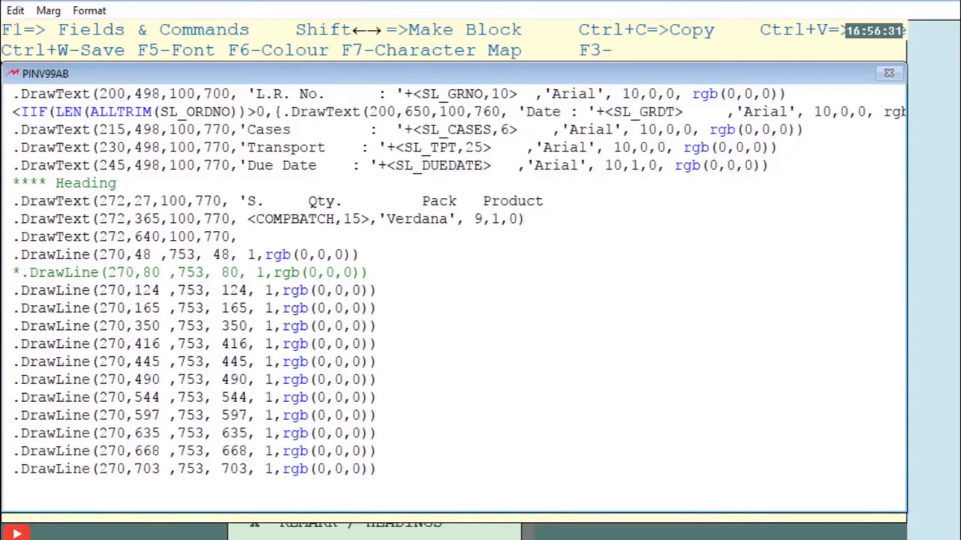
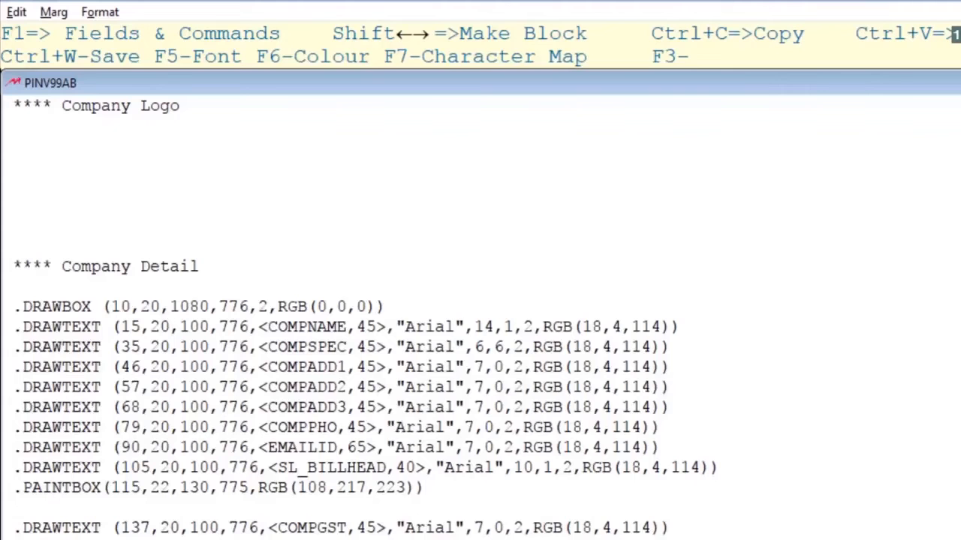
{"action": "type", "text": ".DRAWPICTURE("}
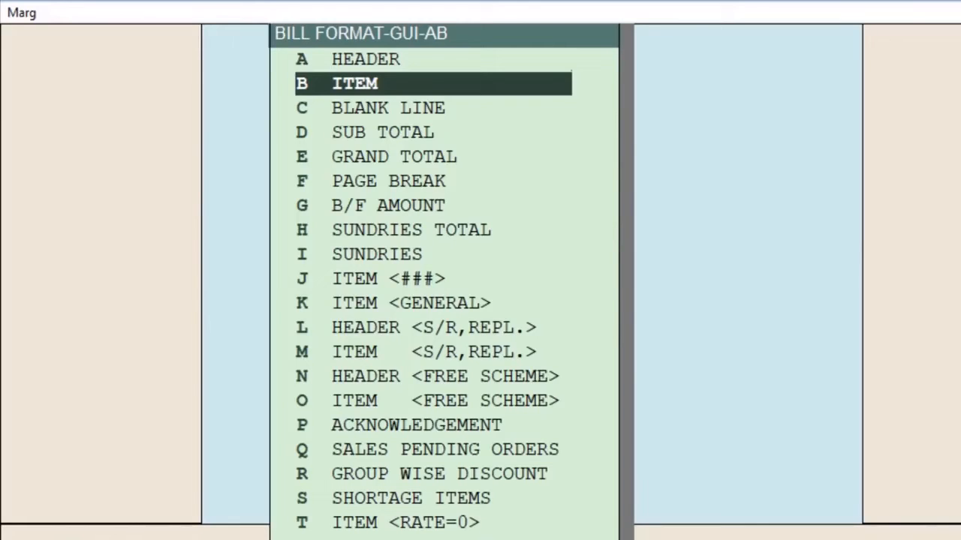
In the ITEM section of bill format AB, begin the line .LW(22 and look up the serial number field SB_SNO
{"action": "key", "text": "Return"}
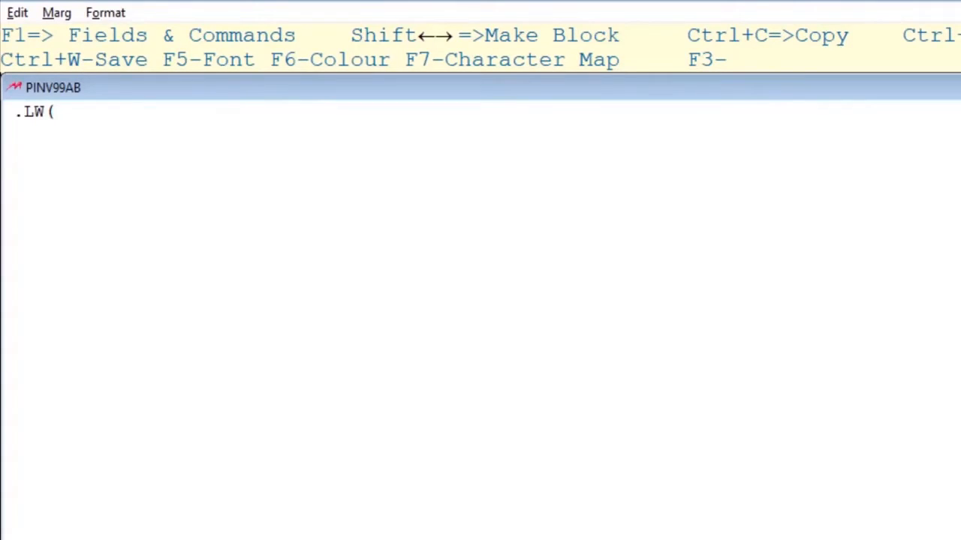
{"action": "type", "text": "22"}
{"action": "key", "text": "F1"}
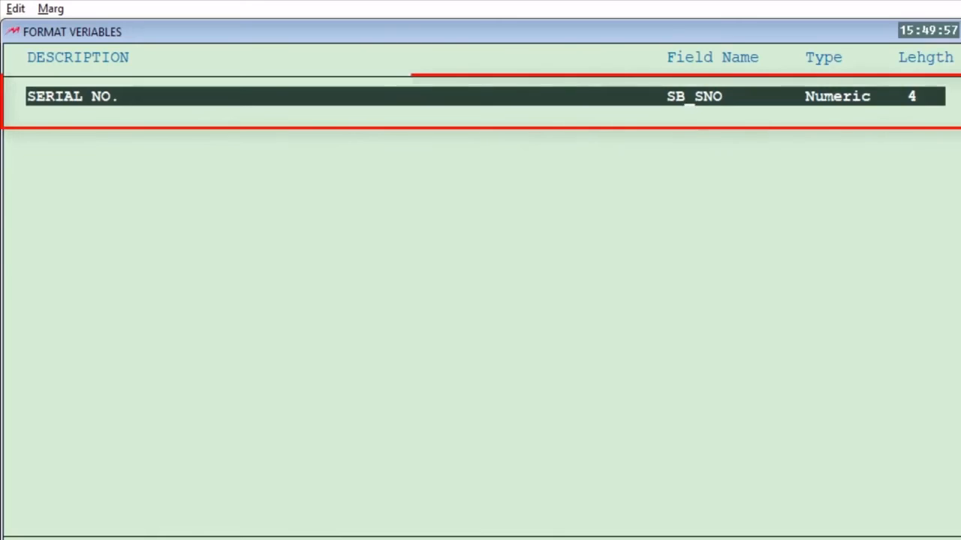
{"action": "key", "text": "F3"}
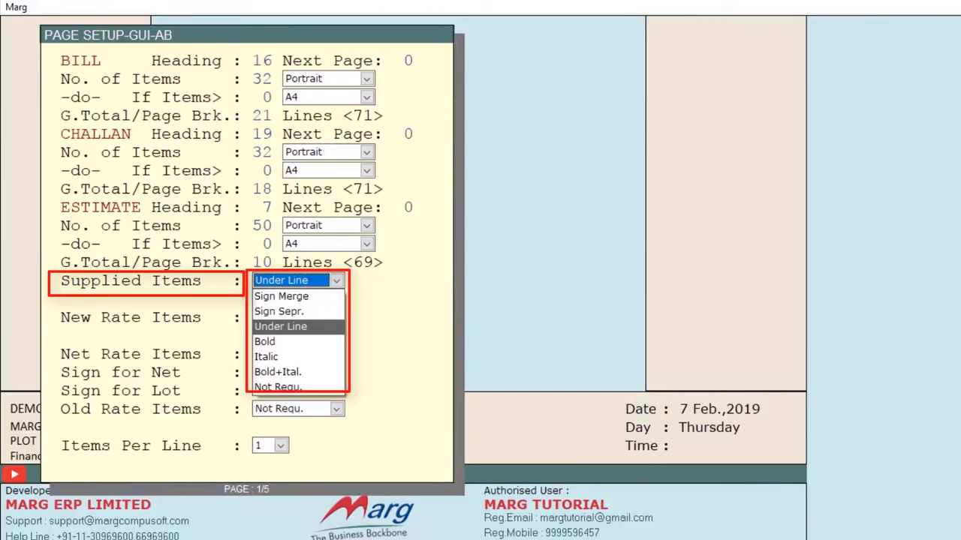
Keep Under Line for Supplied Items in the page setup of format AB and go to the next setup page
{"action": "key", "text": "Return"}
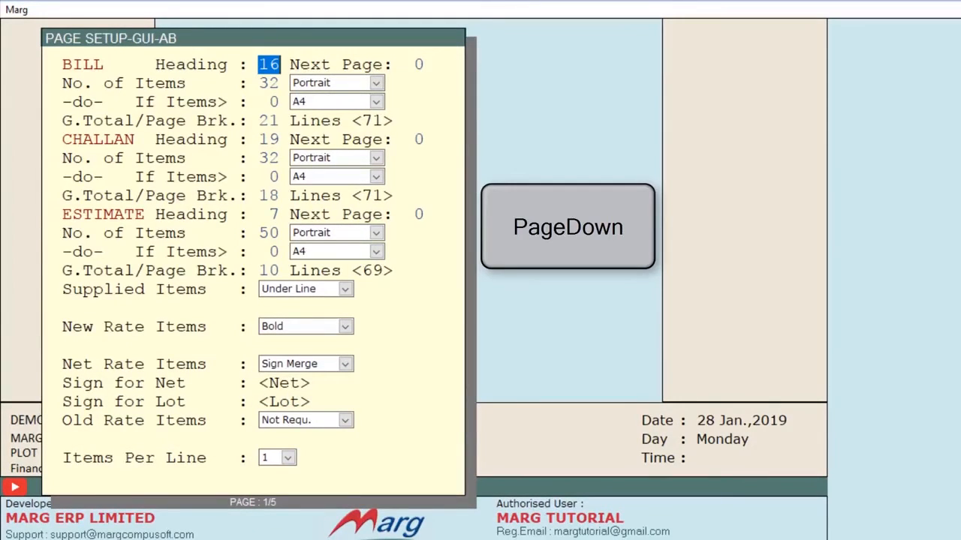
{"action": "key", "text": "Page_Down"}
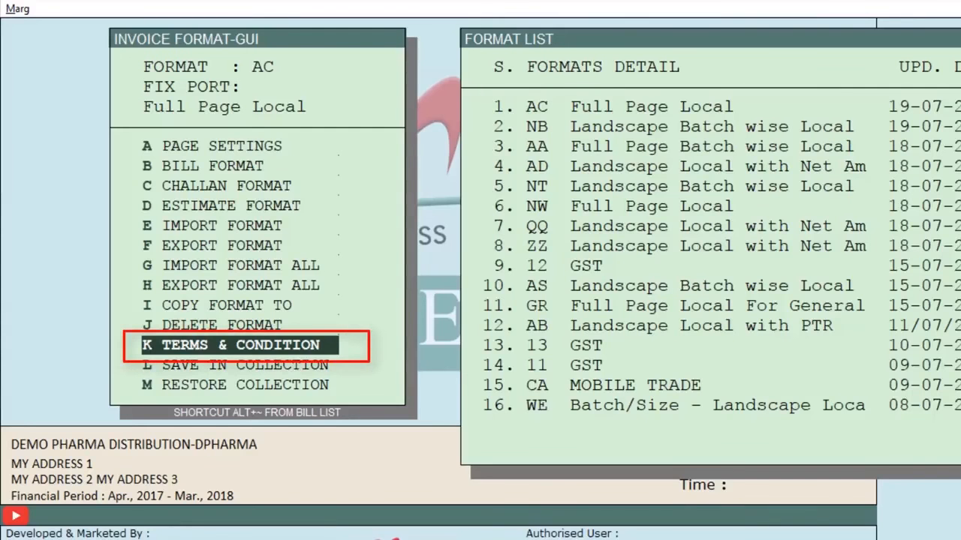
Open the terms and conditions of format AC, and review the challan, estimate, import and export options of format AB
{"action": "key", "text": "Return"}
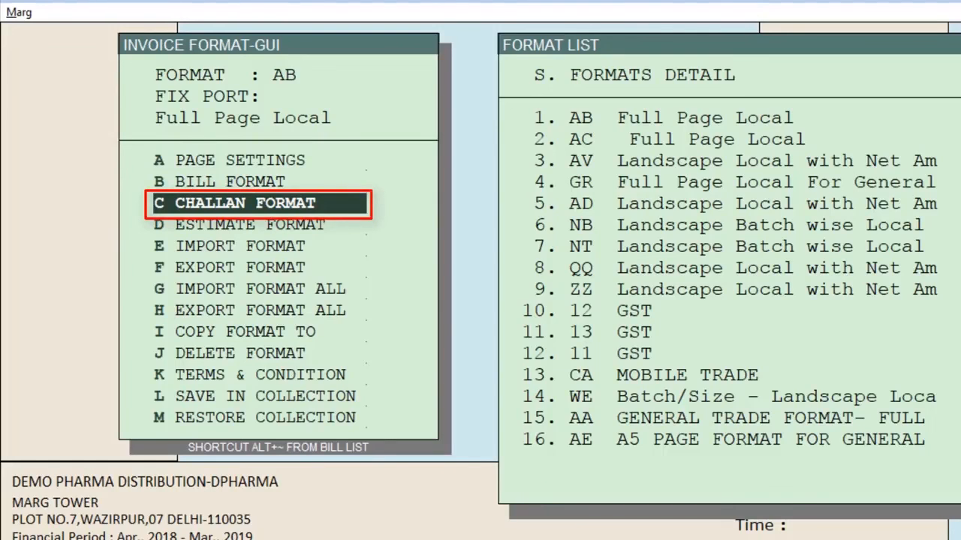
{"action": "key", "text": "Down"}
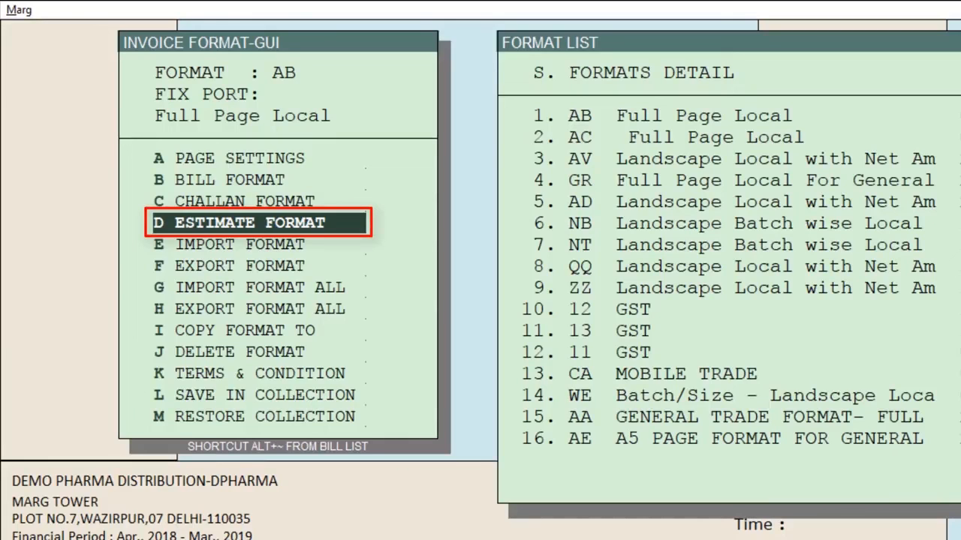
{"action": "key", "text": "Down"}
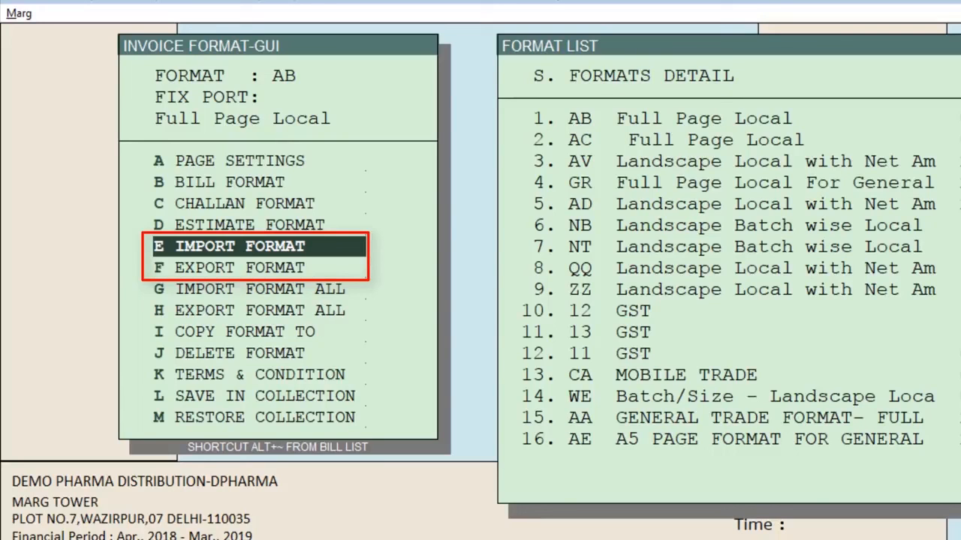
{"action": "key", "text": "Down"}
{"action": "key", "text": "Down"}
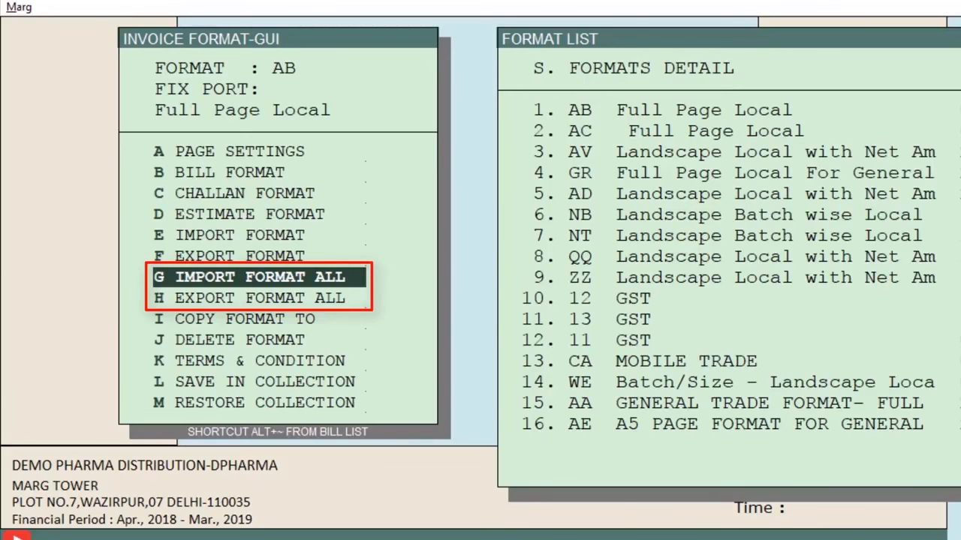
Copy the BILL format to CHALLAN within format AB, confirming with the text COPY FORMAT
{"action": "key", "text": "Down"}
{"action": "key", "text": "Down"}
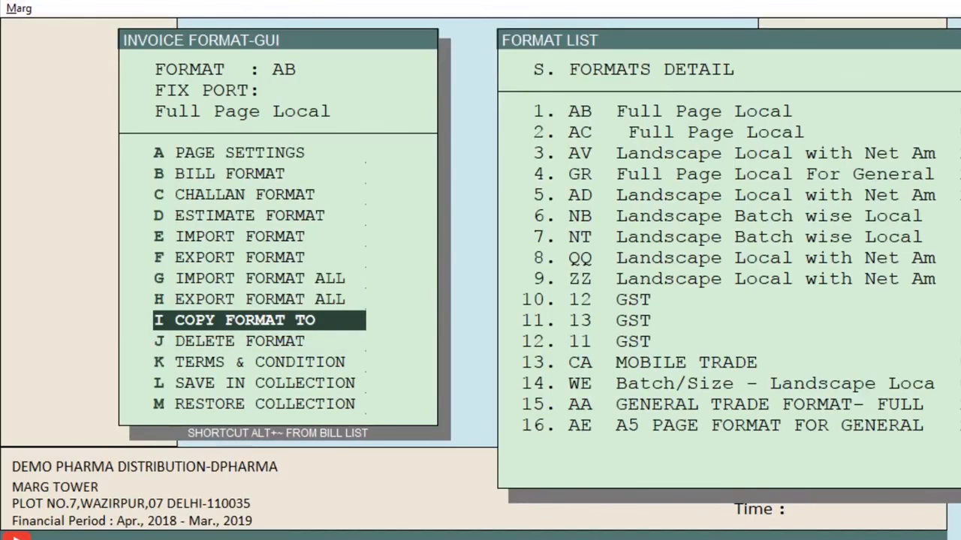
{"action": "key", "text": "Return"}
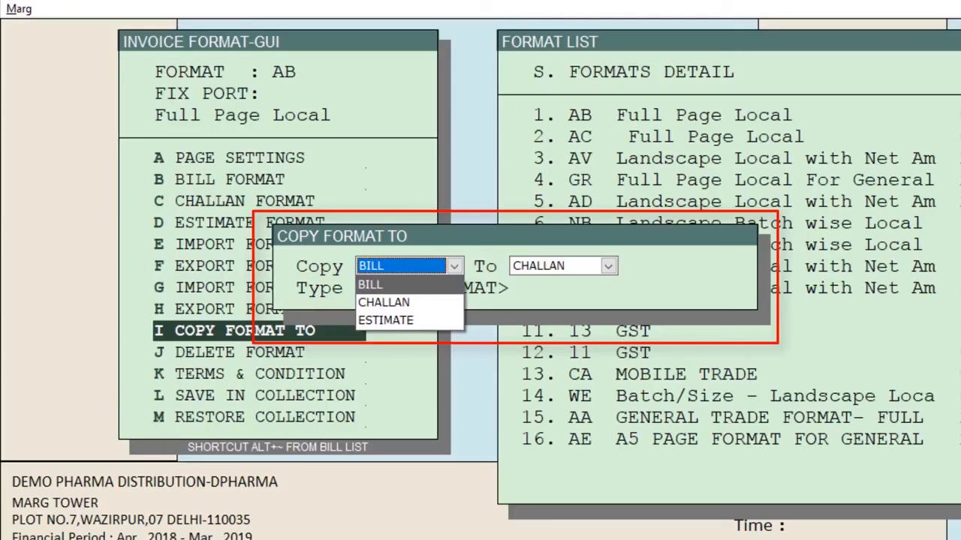
{"action": "key", "text": "Return"}
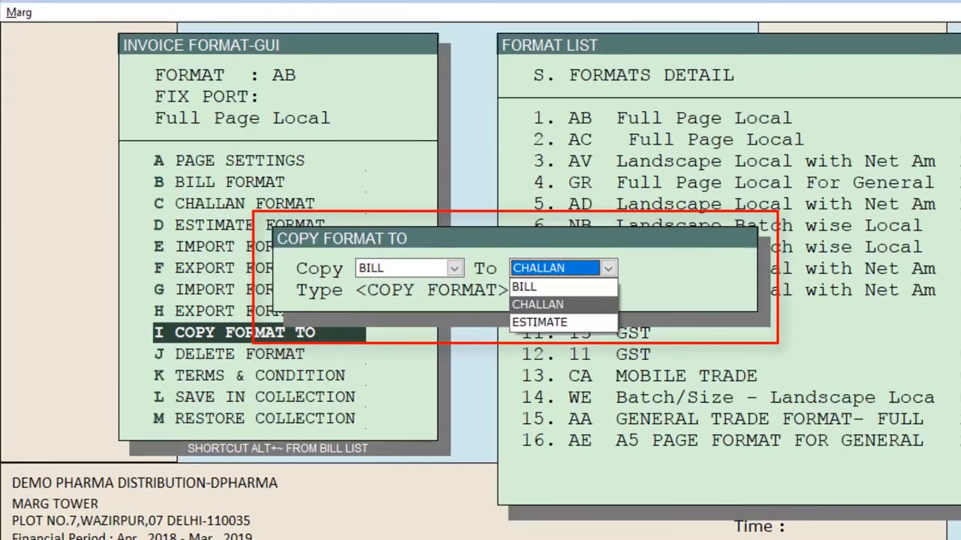
{"action": "key", "text": "Return"}
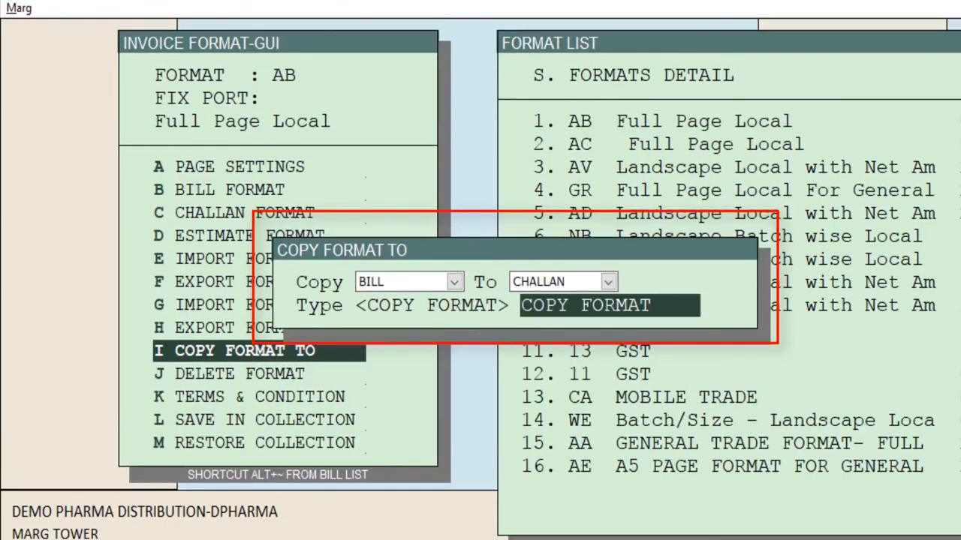
{"action": "key", "text": "Return"}
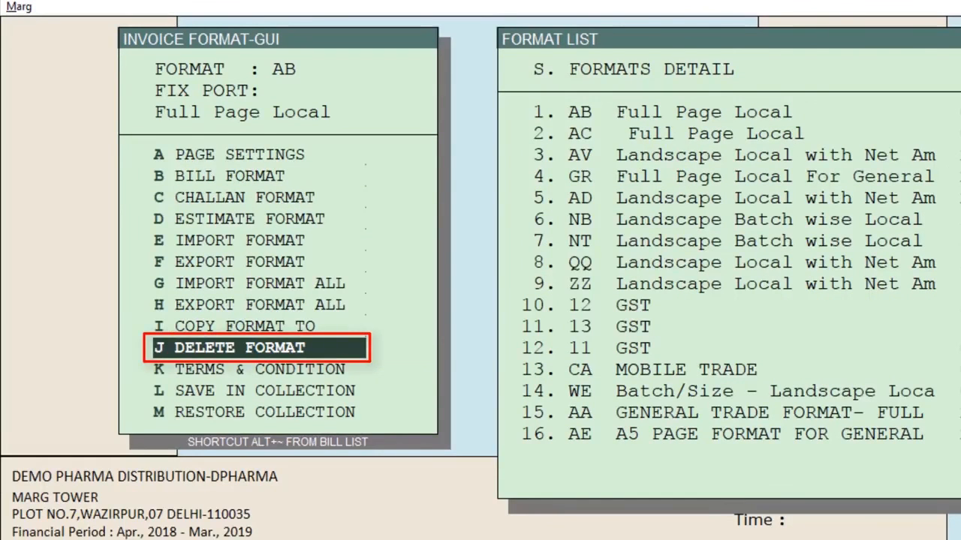
Start Restore Collection for format AB and choose the default formats as the source instead of the saved collection
{"action": "key", "text": "Down"}
{"action": "key", "text": "Down"}
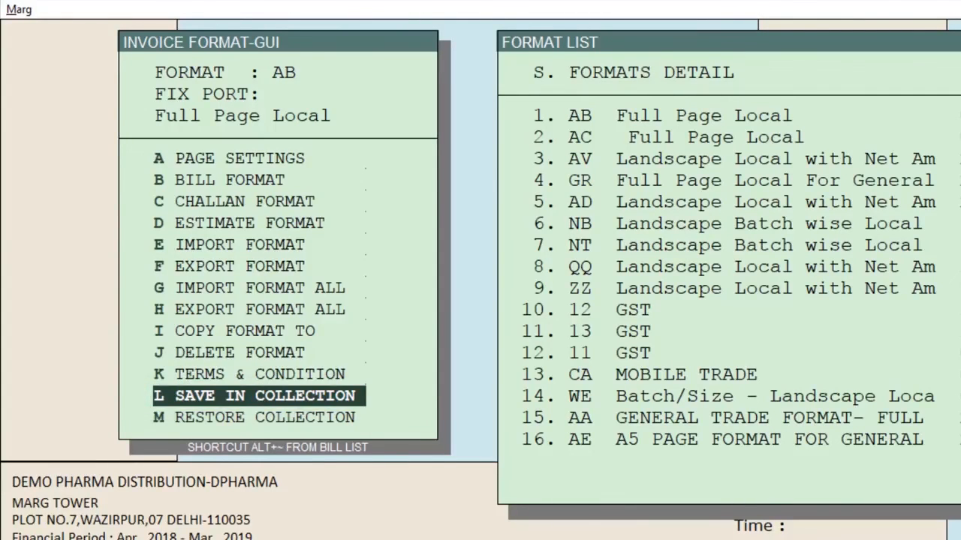
{"action": "key", "text": "Down"}
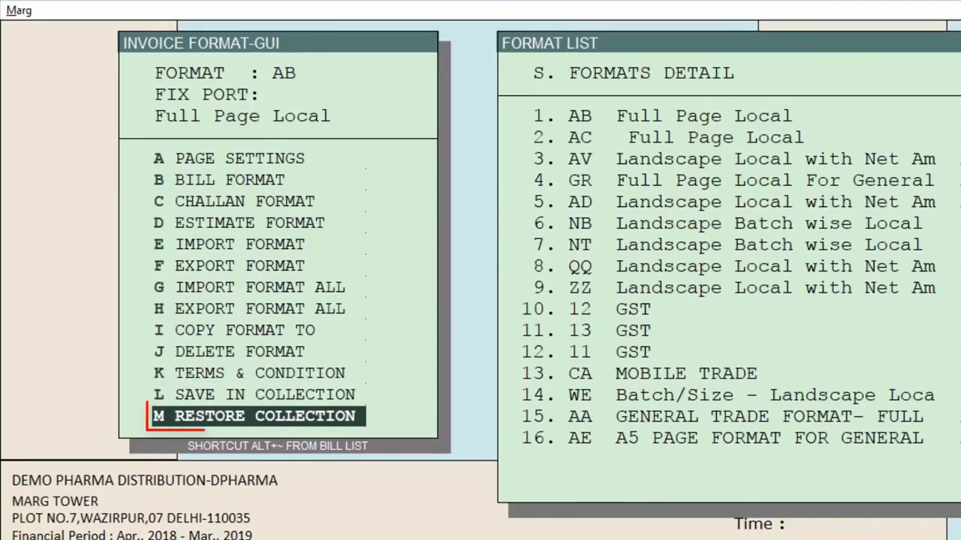
{"action": "key", "text": "Return"}
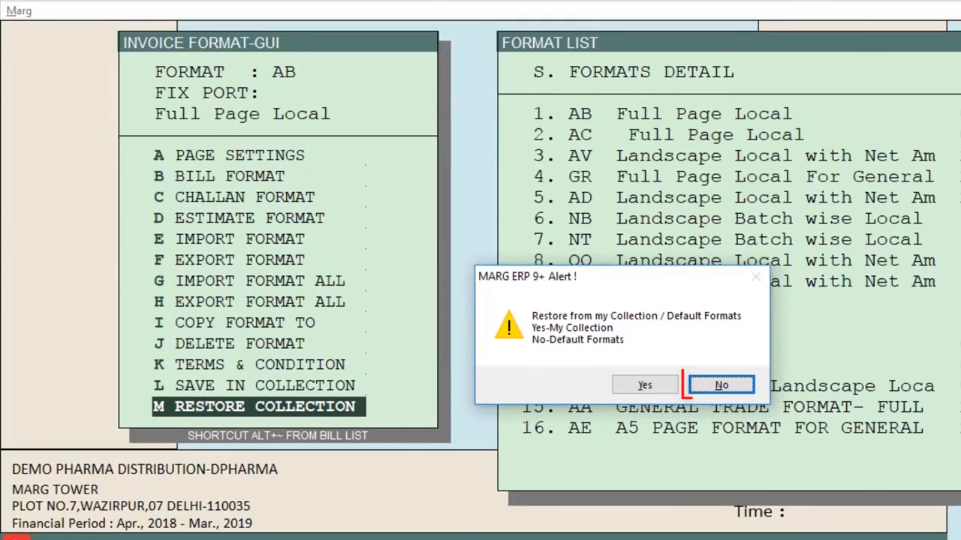
{"action": "key", "text": "n"}
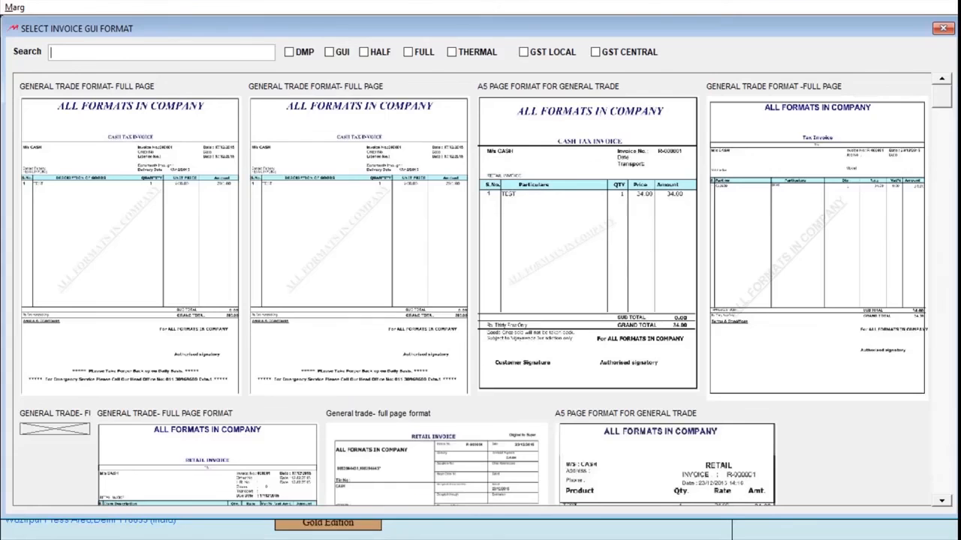